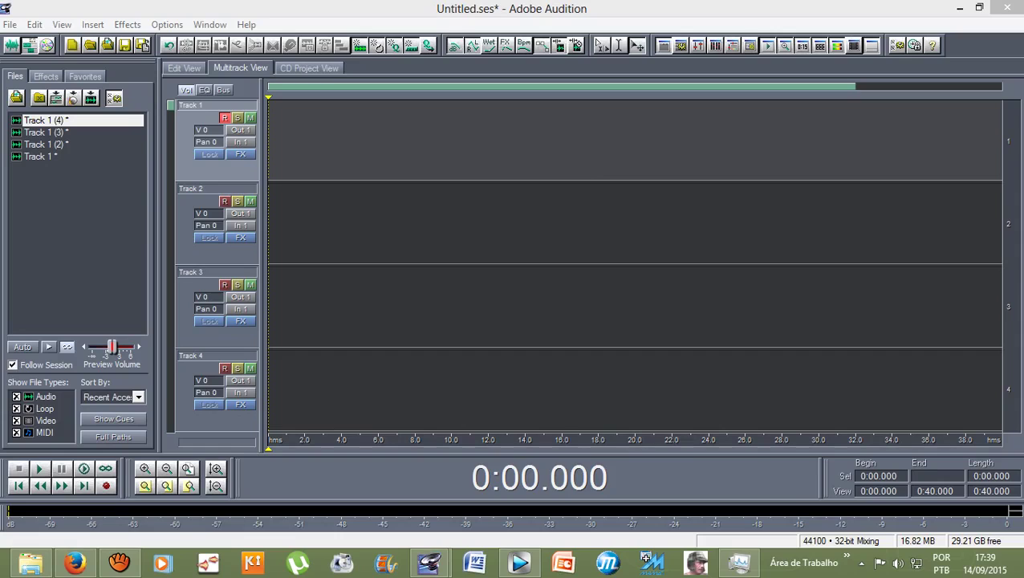
Record about 17 seconds of voice onto Track 1 and open the recorded clip for waveform editing
key(ctrl+space)
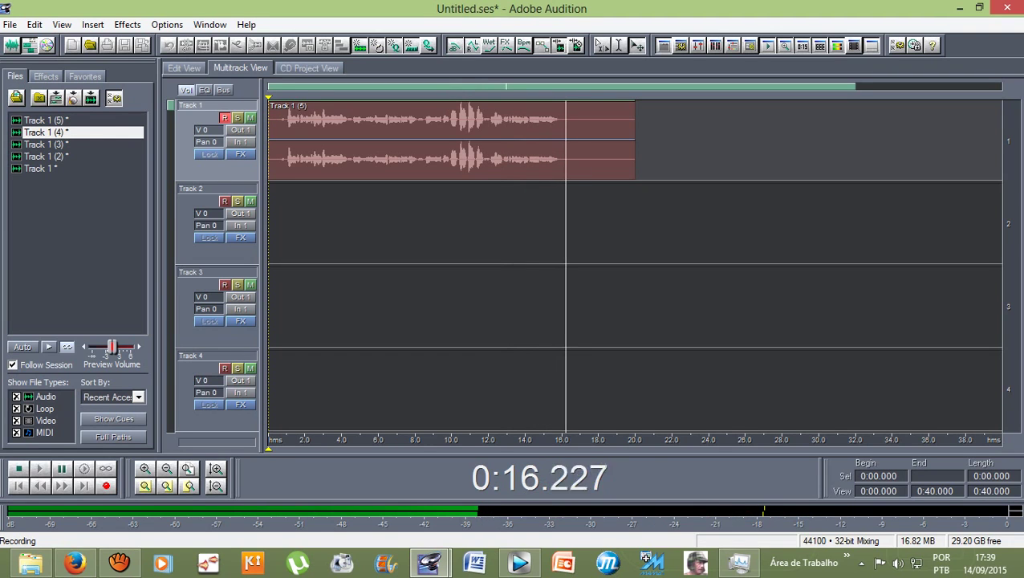
key(space)
double_click(426, 140)
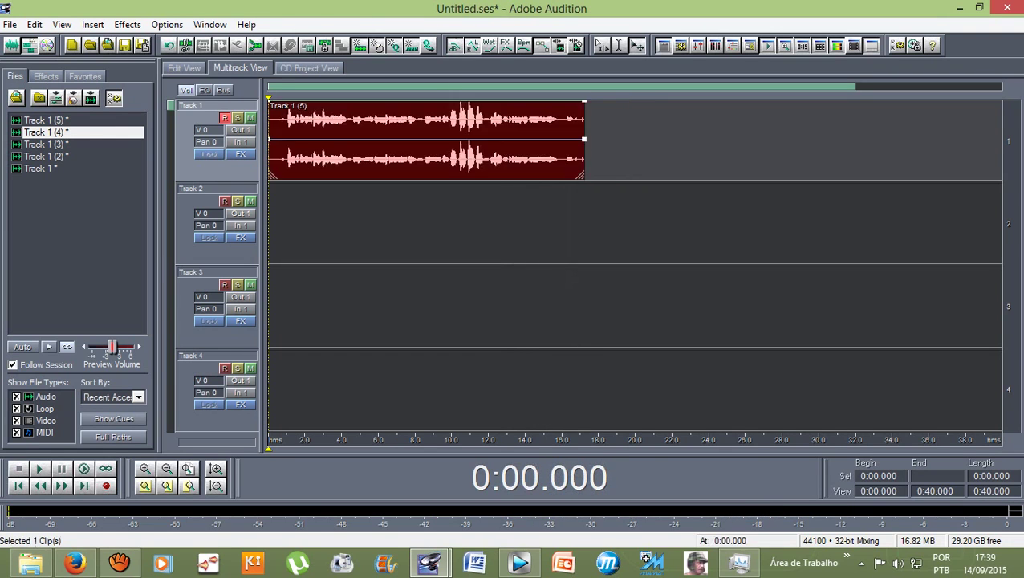
Play back the new recording, starting just before the voice begins at about 0:00.678
click(585, 241)
key(space)
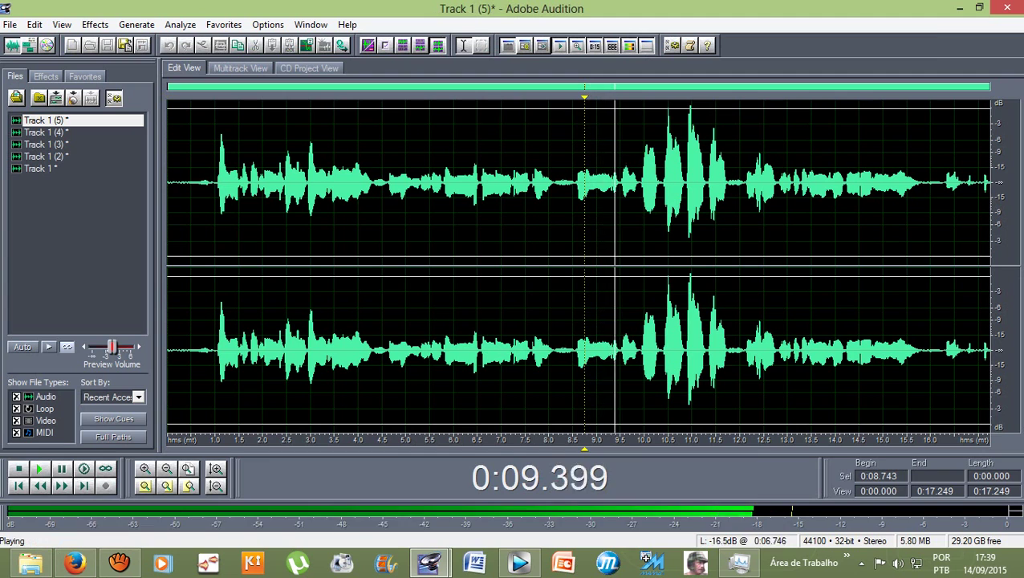
key(space)
click(208, 182)
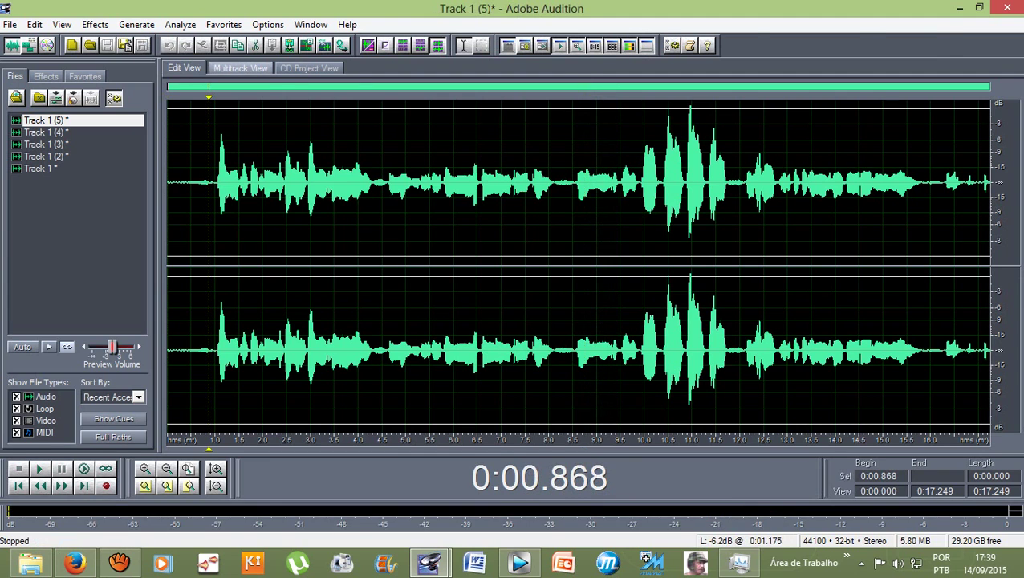
key(F12)
key(F12)
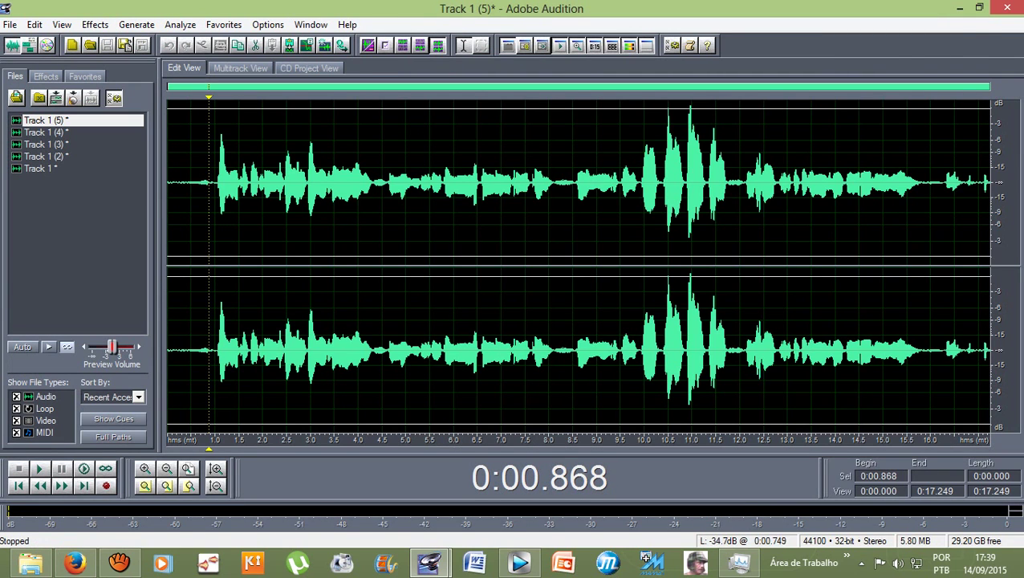
click(200, 182)
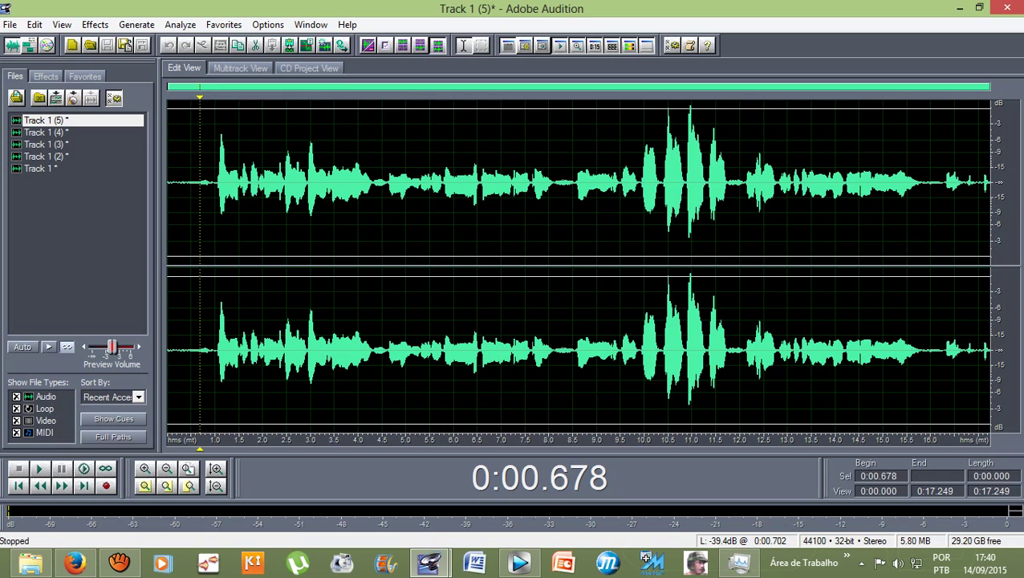
key(space)
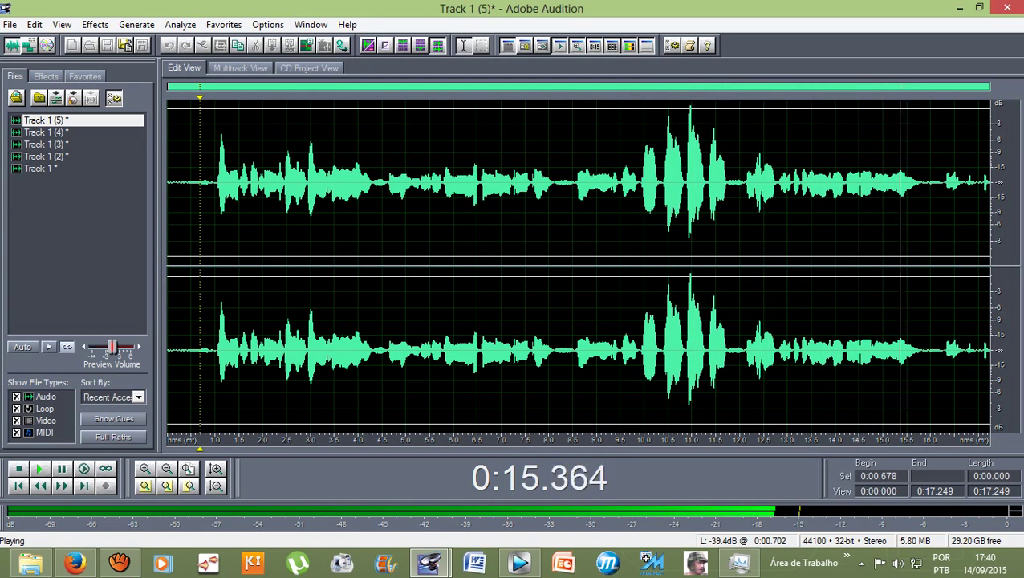
key(space)
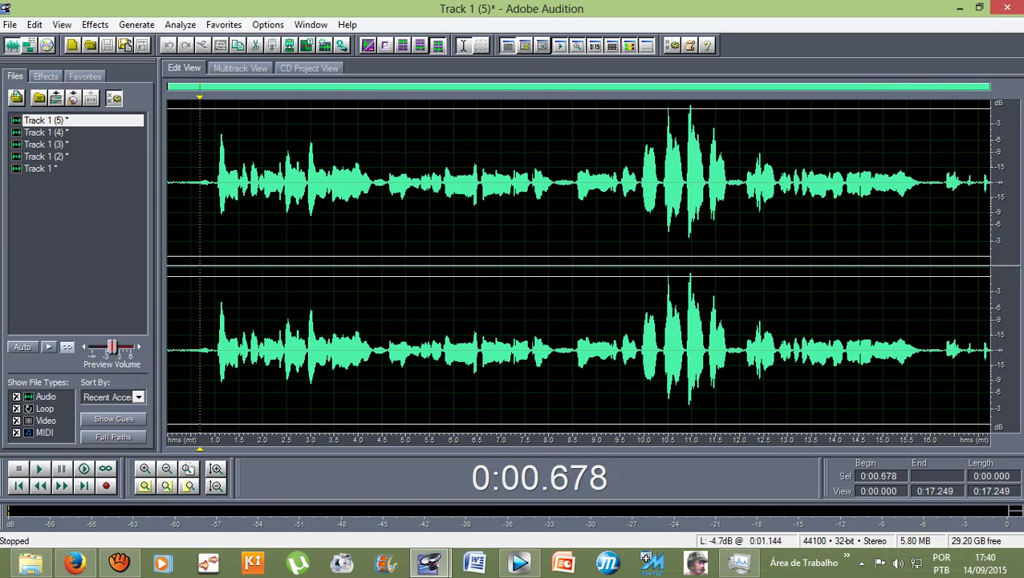
Delete the stray noise at the end of the recording, from 0:16.129 onward
drag(215, 345, 990, 345)
click(938, 225)
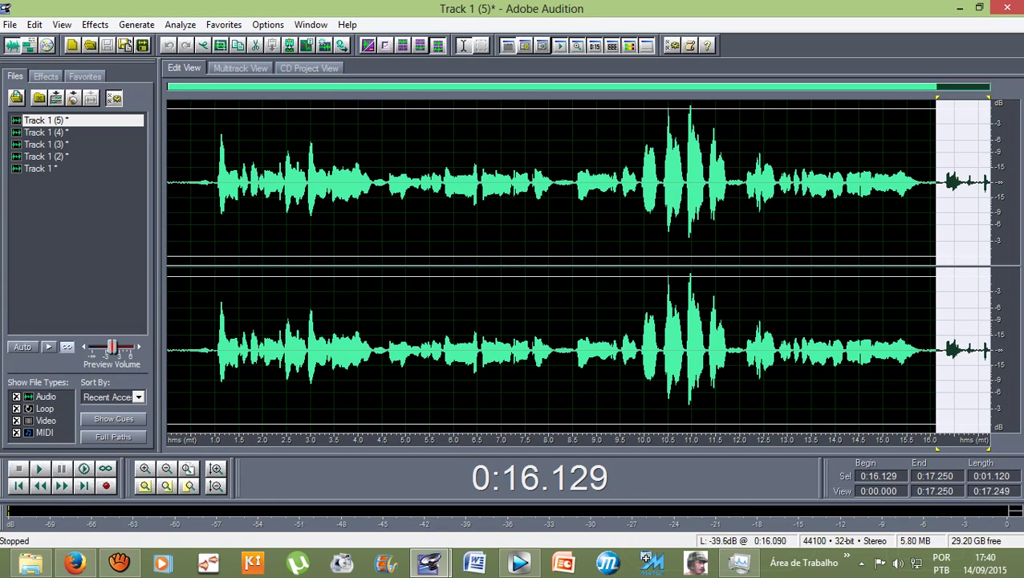
key(Delete)
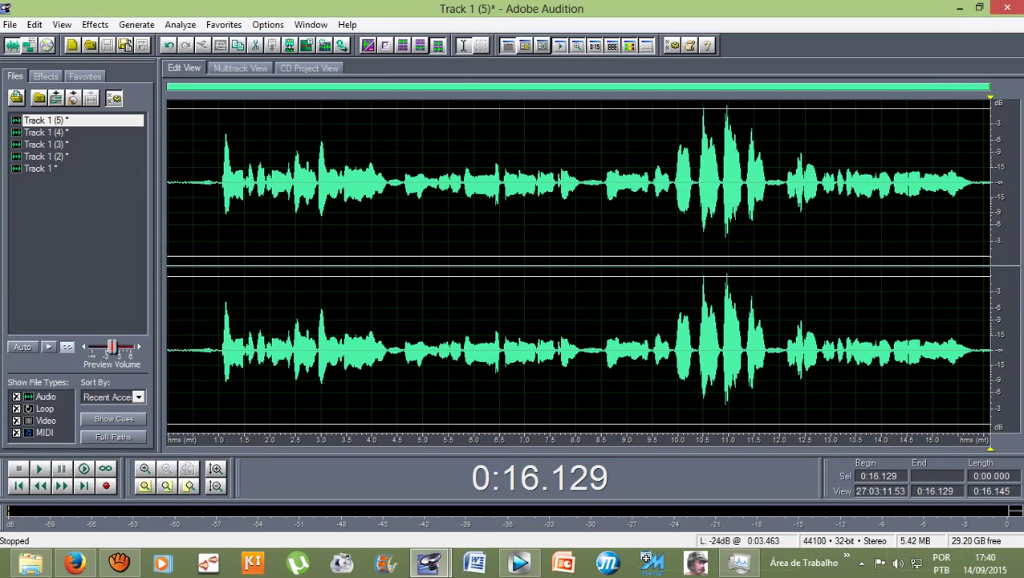
Apply Pitch Correction to the voice recording from 0:00.811 to its end
drag(211, 345, 989, 345)
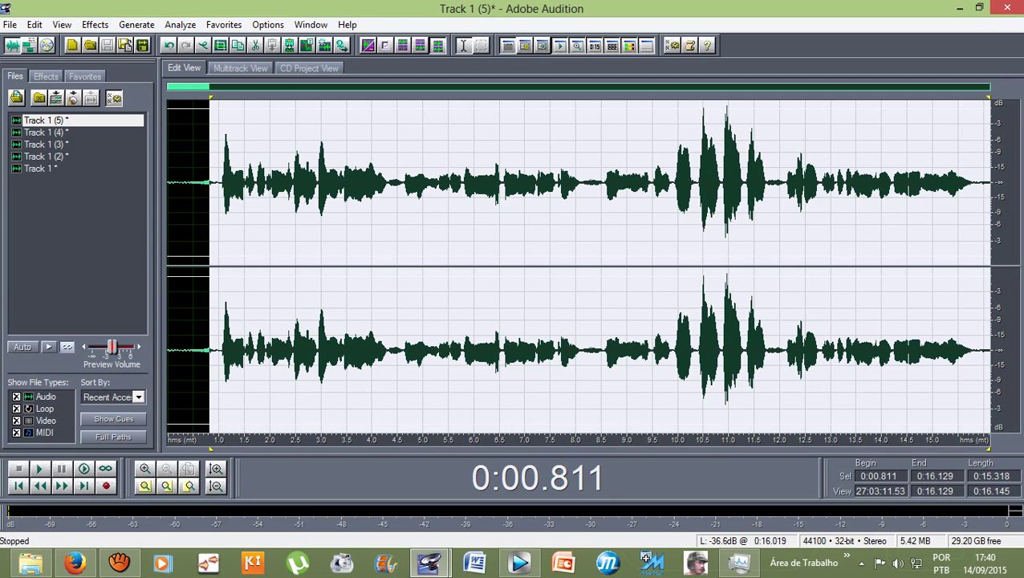
click(95, 24)
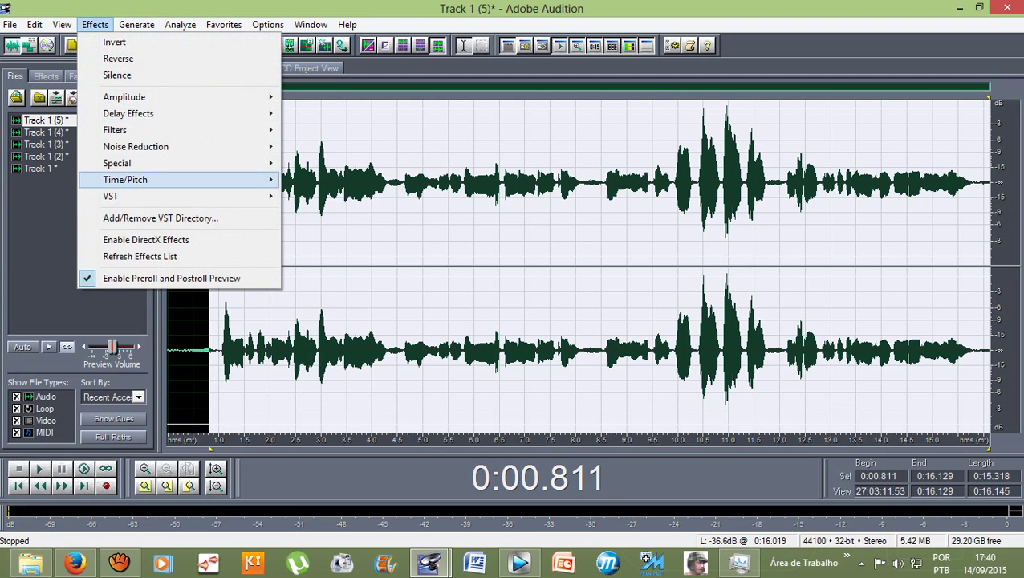
mouse_move(185, 179)
click(334, 213)
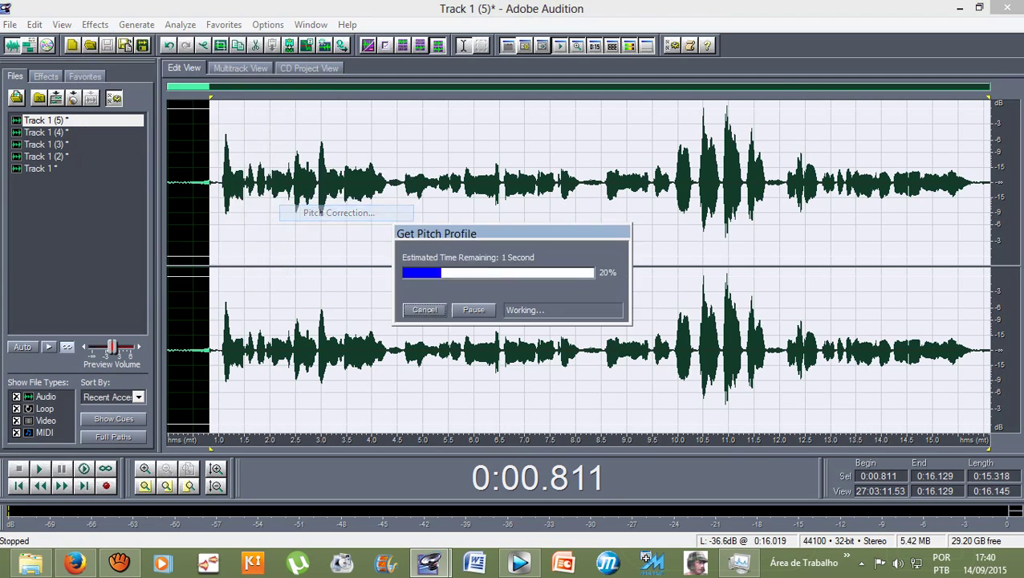
key(Return)
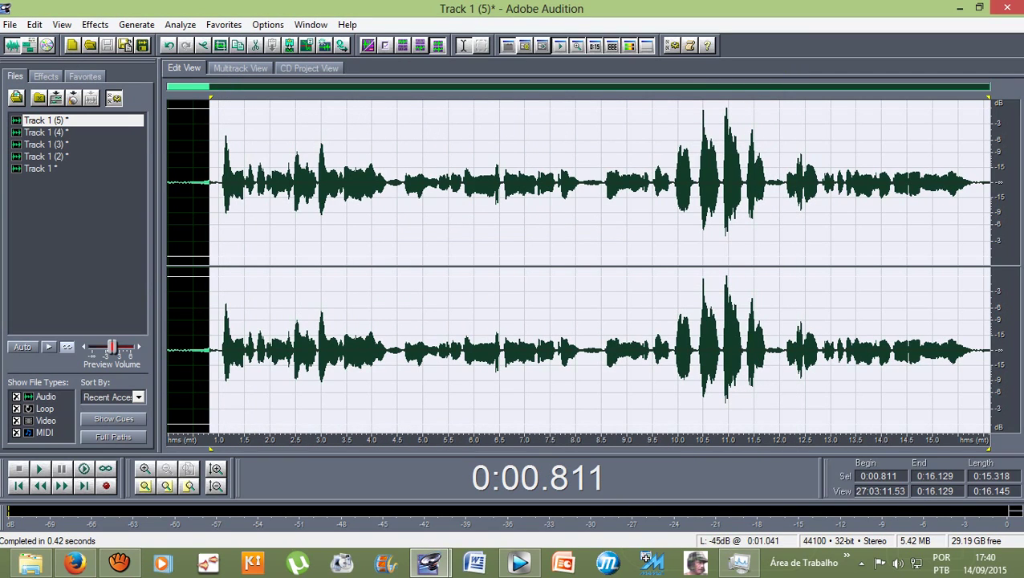
Play back the pitch-corrected voice from 0:01.000
click(218, 182)
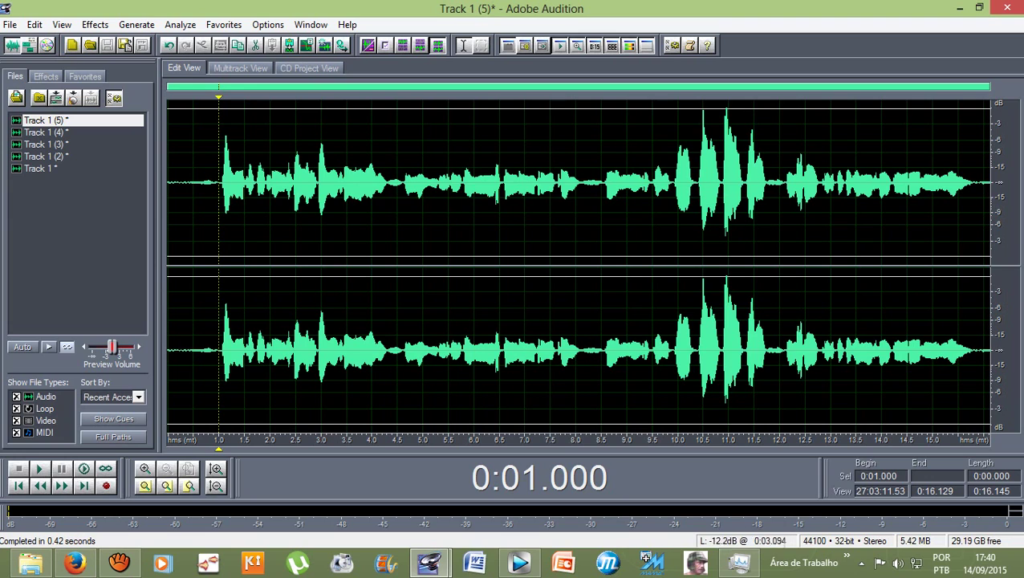
key(space)
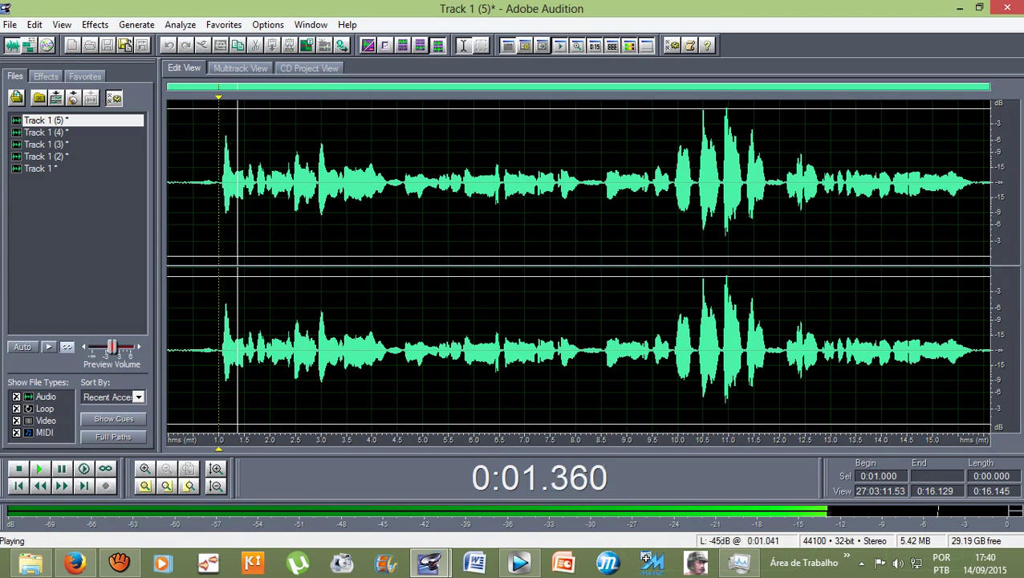
key(space)
Select the voice from 0:01.000 to 0:09.910 and preview the Stretch effect's Lower Pitch preset on it
drag(222, 185, 673, 184)
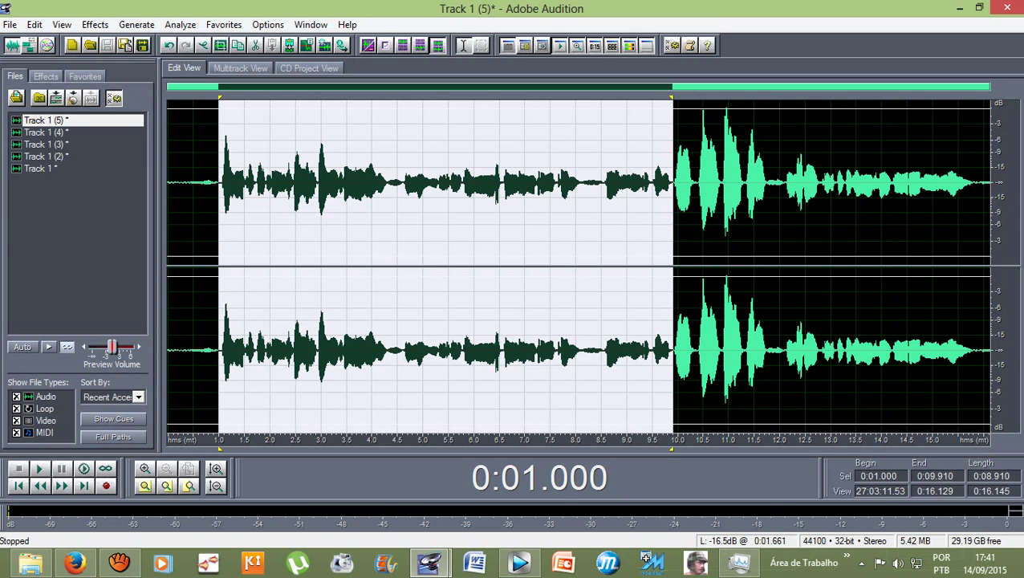
click(94, 24)
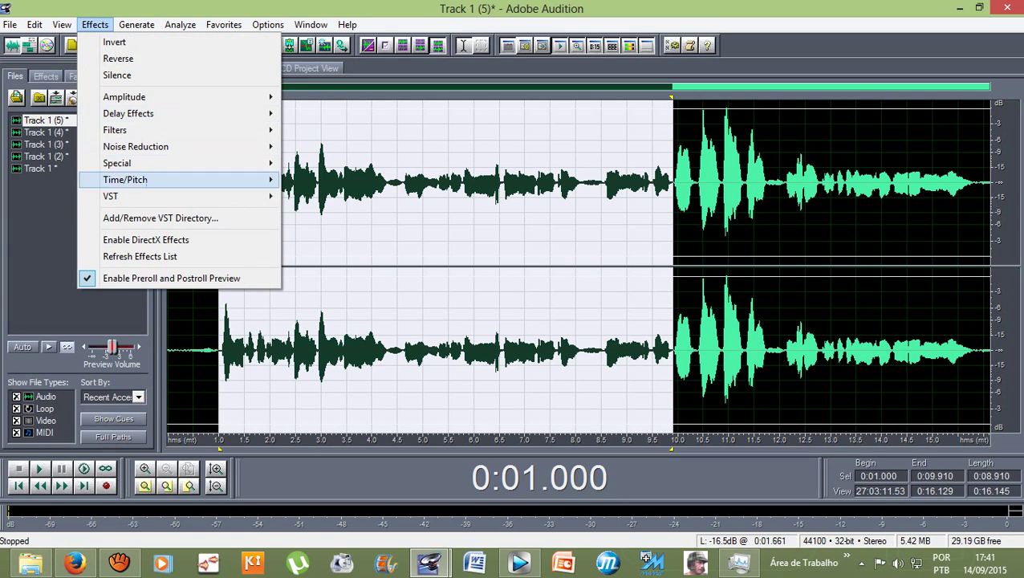
mouse_move(128, 180)
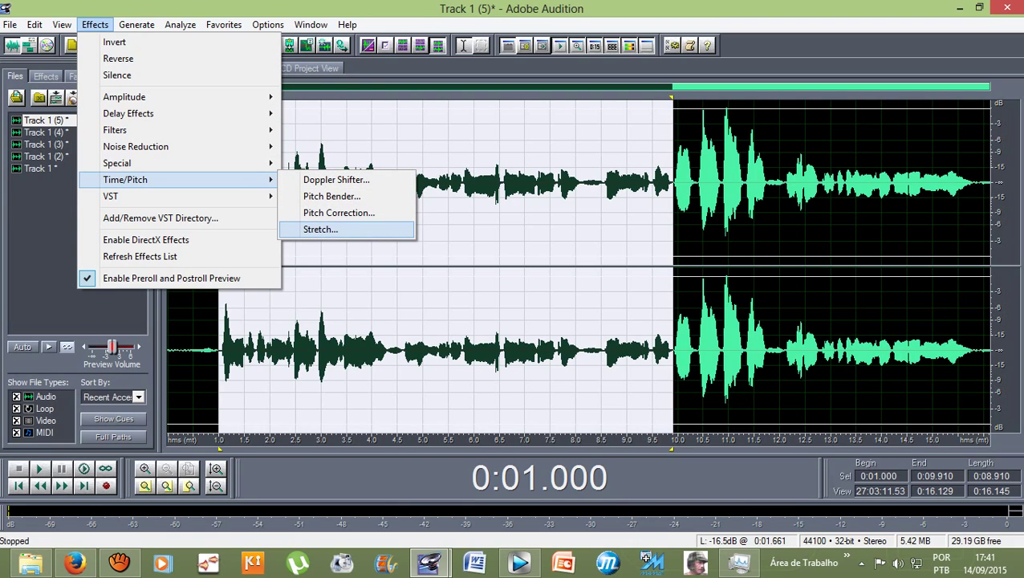
key(Return)
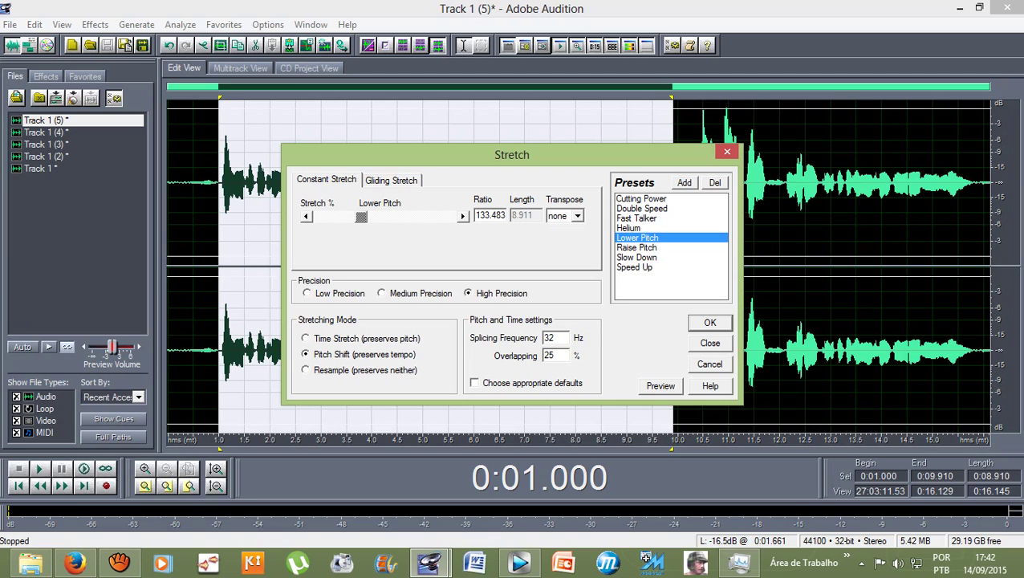
click(659, 385)
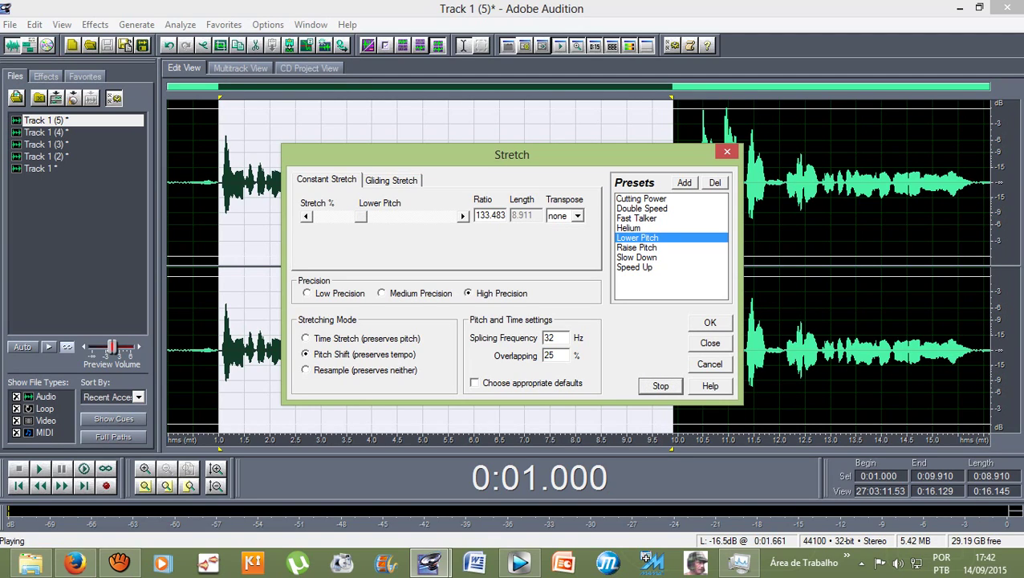
click(660, 385)
Try pitch-shift ratios of 102, 162 and 10 on the selected voice section, previewing each one
drag(361, 216, 349, 217)
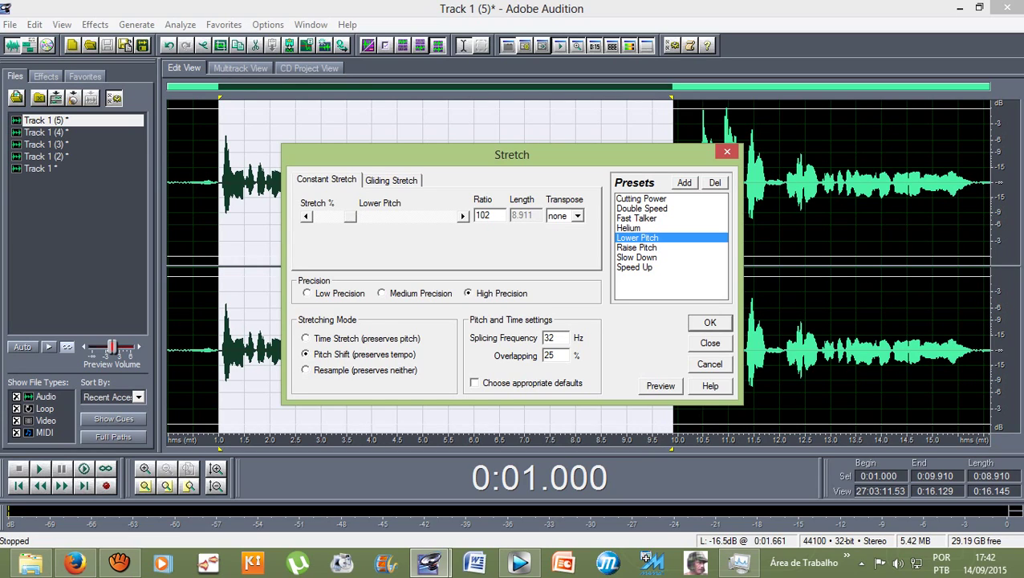
click(660, 385)
click(659, 386)
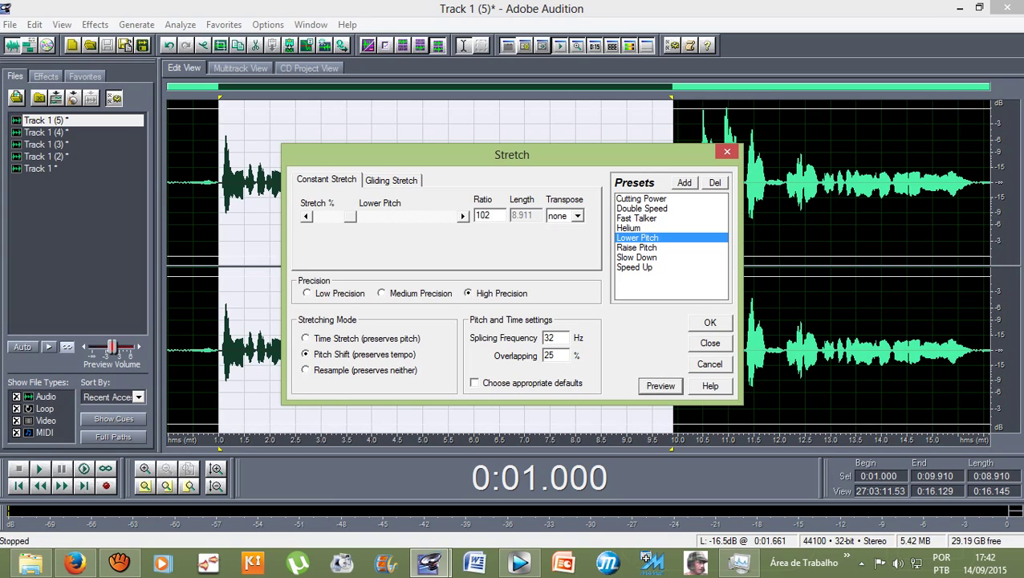
drag(350, 216, 371, 216)
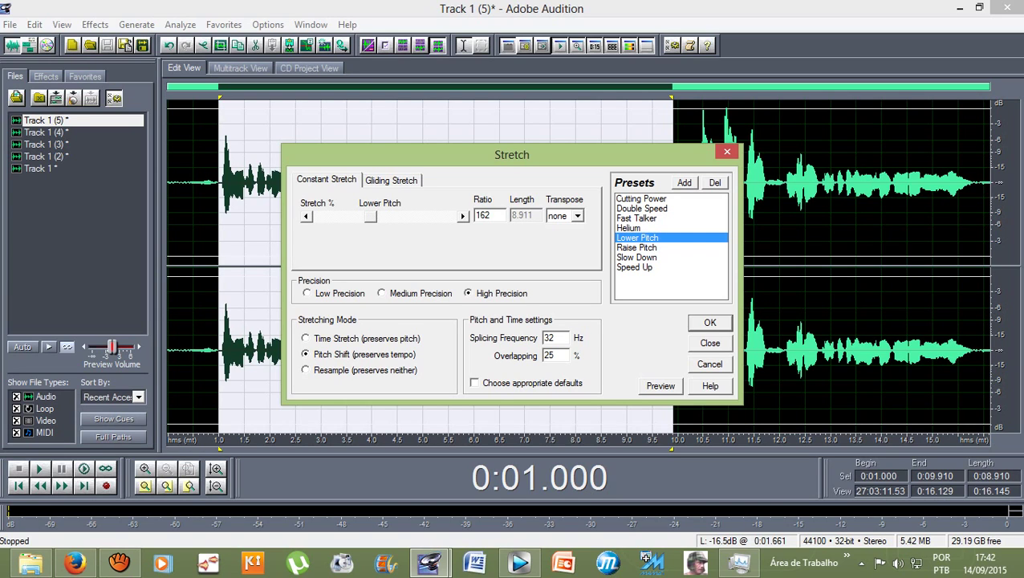
click(661, 385)
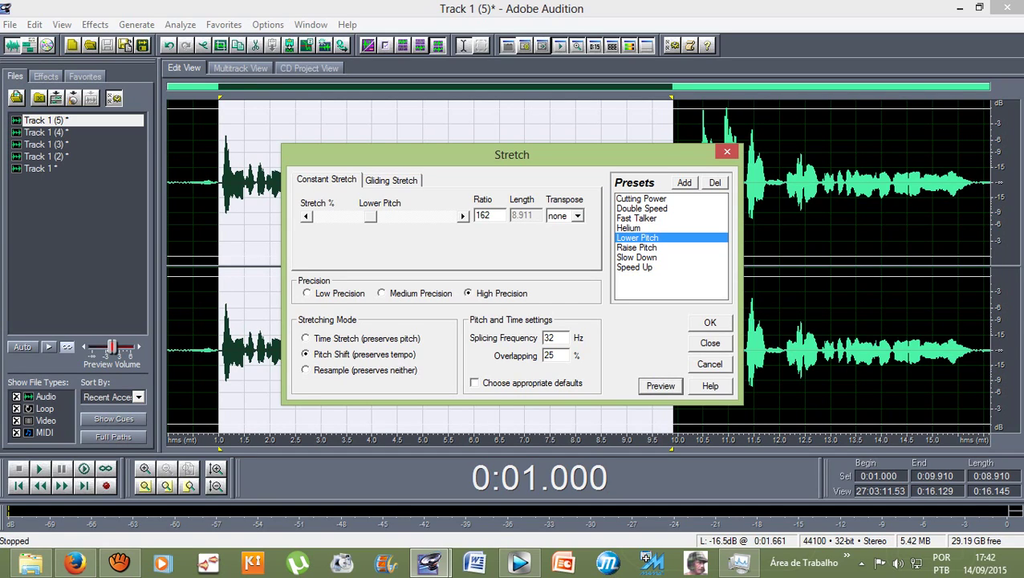
drag(370, 217, 319, 216)
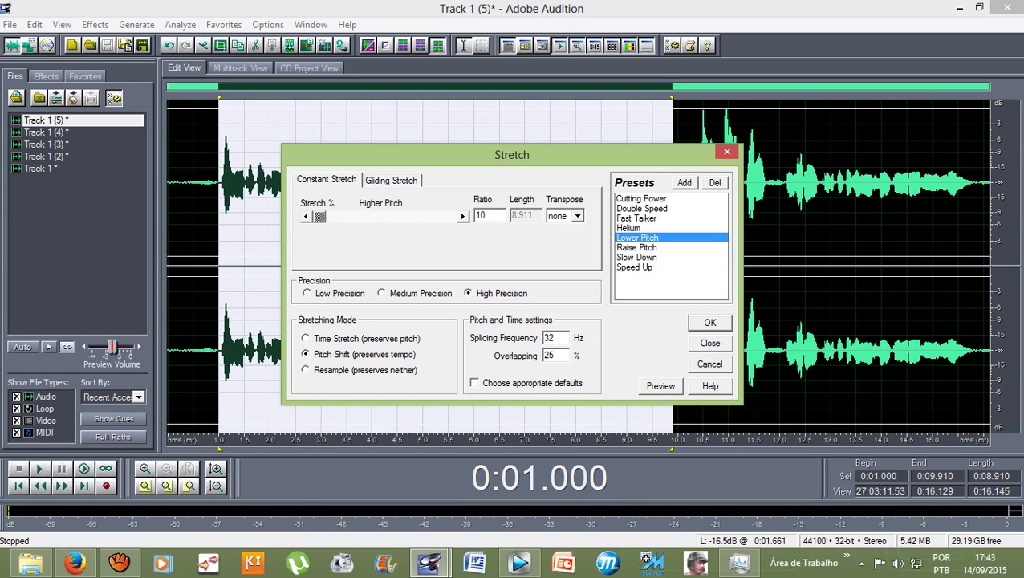
click(659, 385)
key(space)
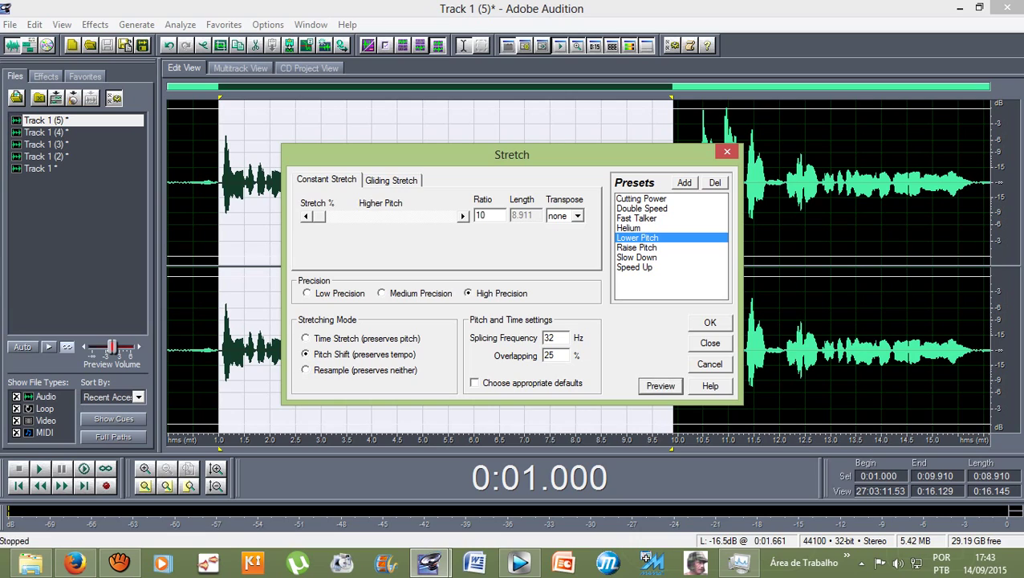
Set the stretch ratio to 167, preview the lower pitch and apply it to the selected voice section
drag(319, 216, 355, 215)
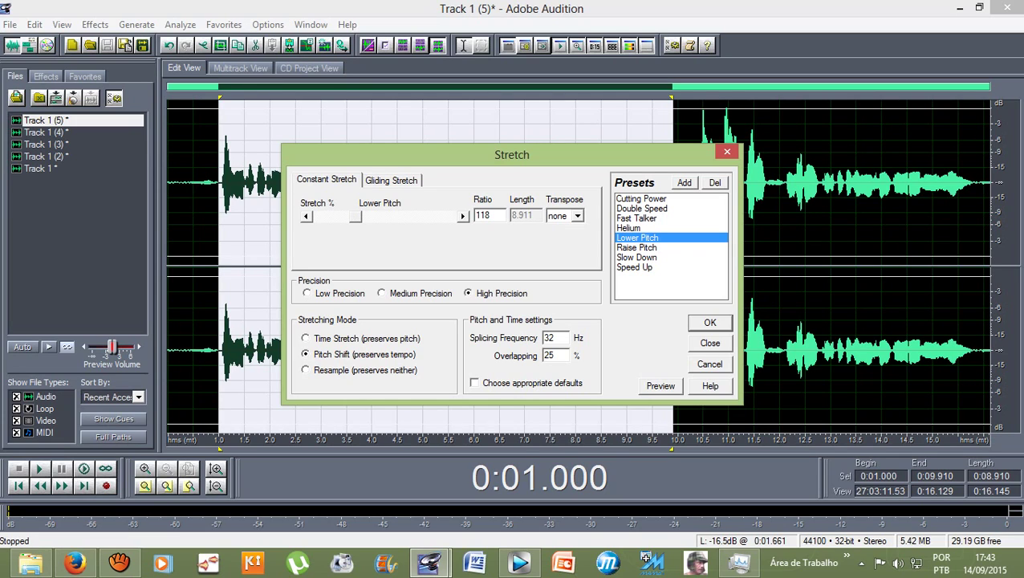
key(Right)
key(Right)
key(Right)
key(Right)
key(Right)
key(Right)
key(Right)
key(Right)
key(Right)
key(Right)
key(Right)
key(Right)
key(Right)
key(Right)
key(Right)
key(Right)
key(Right)
key(Right)
key(Right)
key(Right)
key(Right)
key(Right)
click(659, 385)
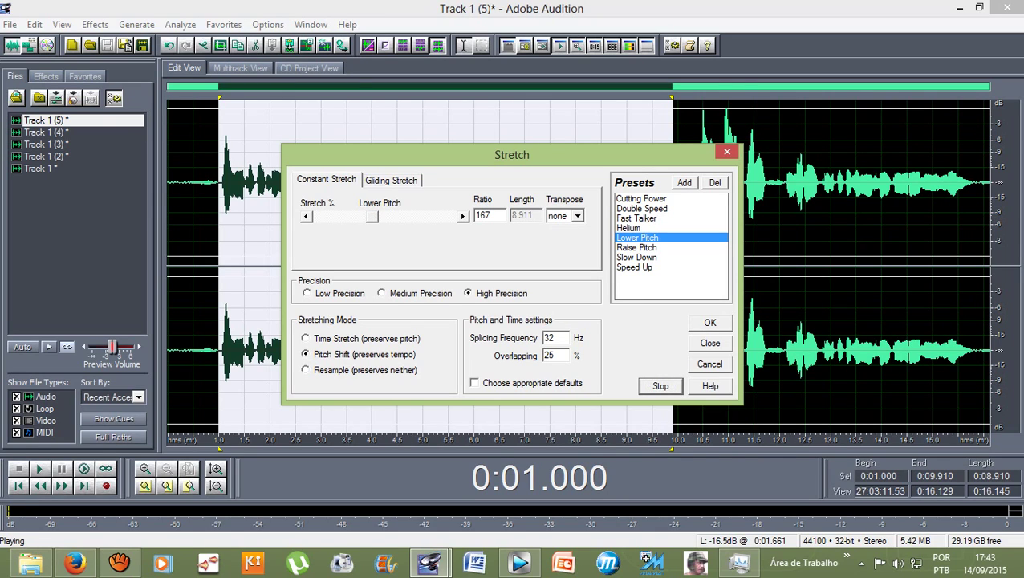
key(space)
key(Return)
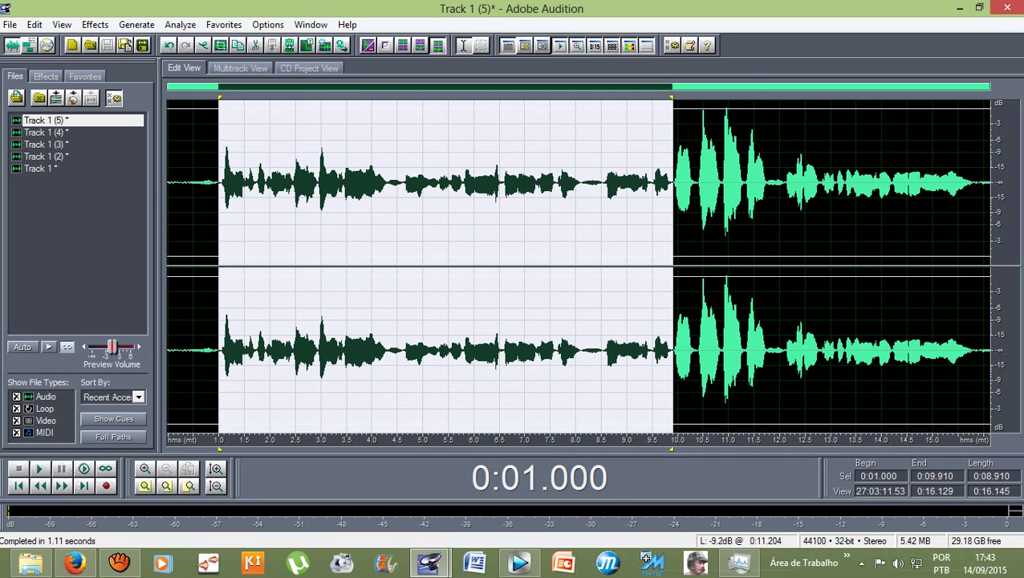
Select the last part of the voice clip, from 0:09.881 to the end at 0:16.129
click(738, 182)
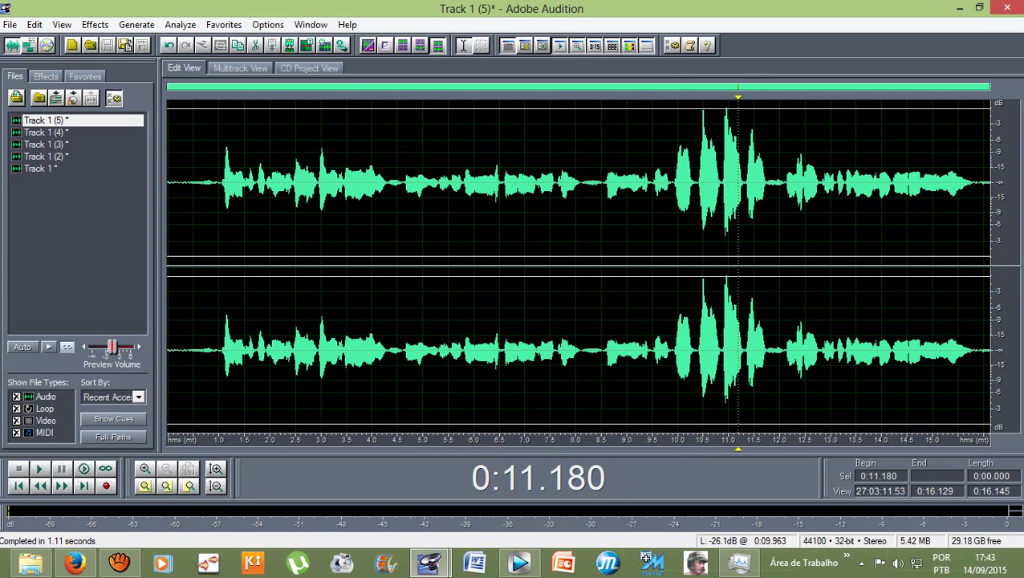
click(677, 184)
drag(672, 184, 985, 185)
click(678, 184)
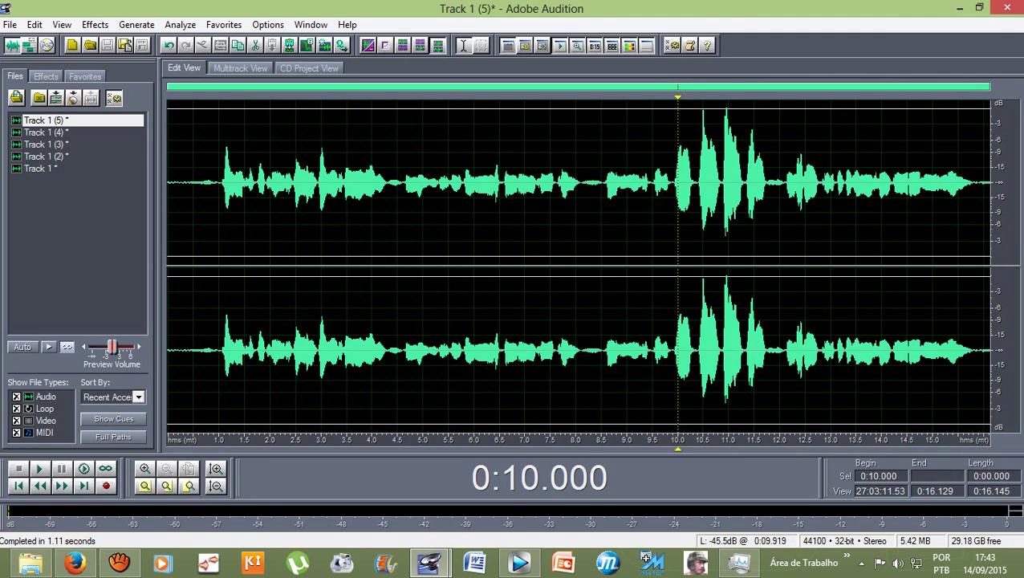
drag(672, 184, 990, 184)
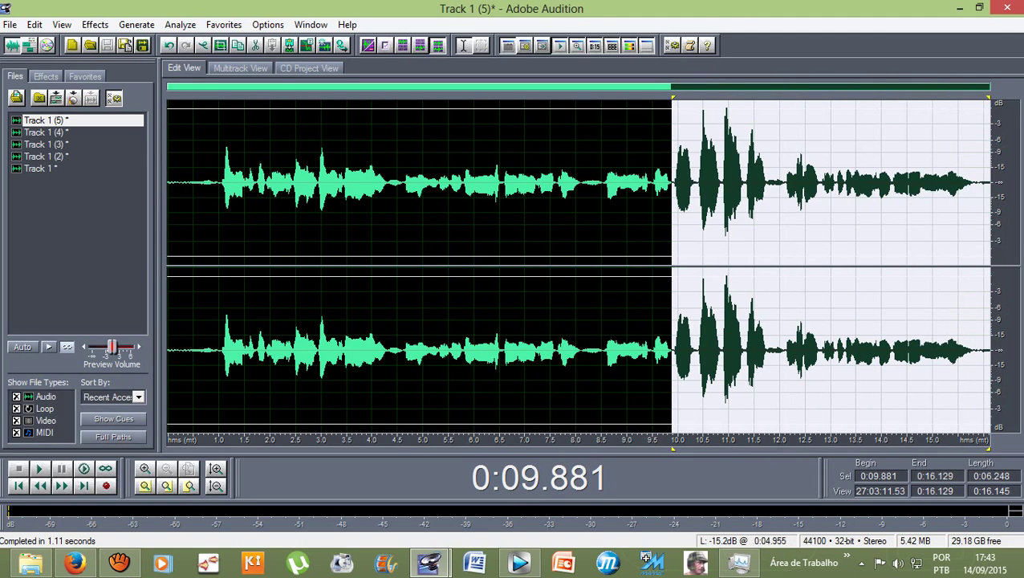
Choose the Stretch effect's Raise Pitch preset for the selected voice section and preview it
click(95, 24)
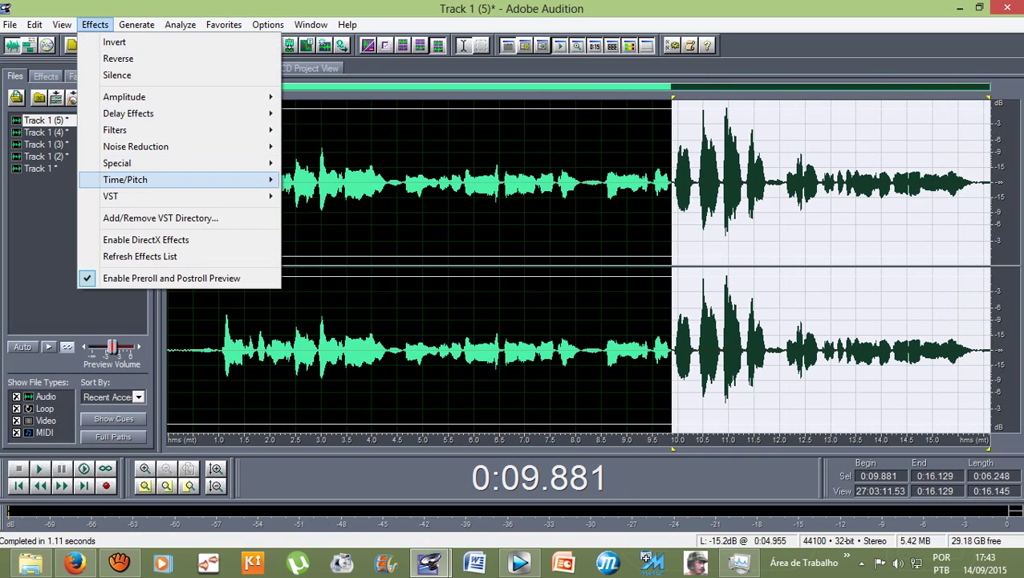
mouse_move(129, 180)
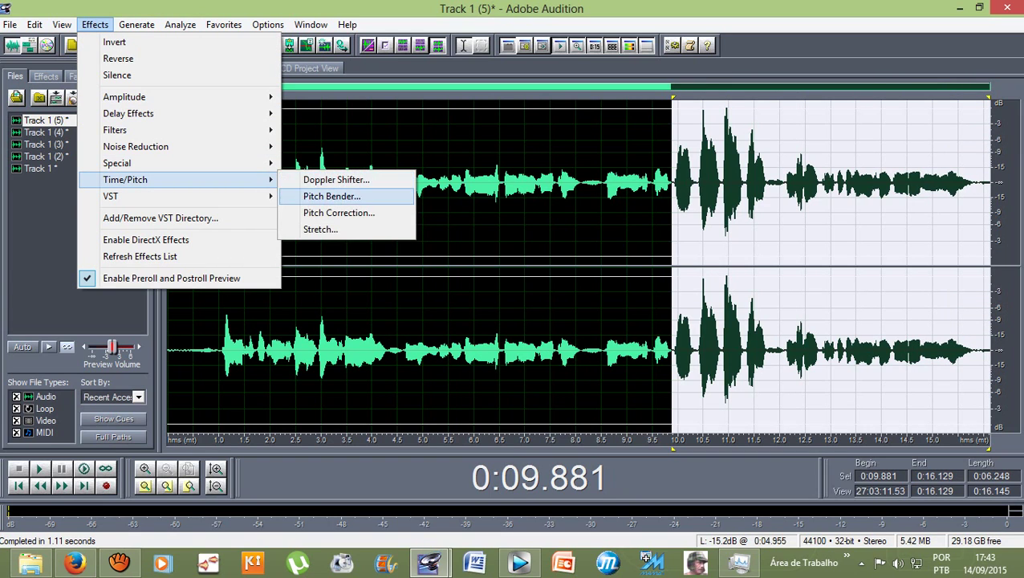
click(320, 229)
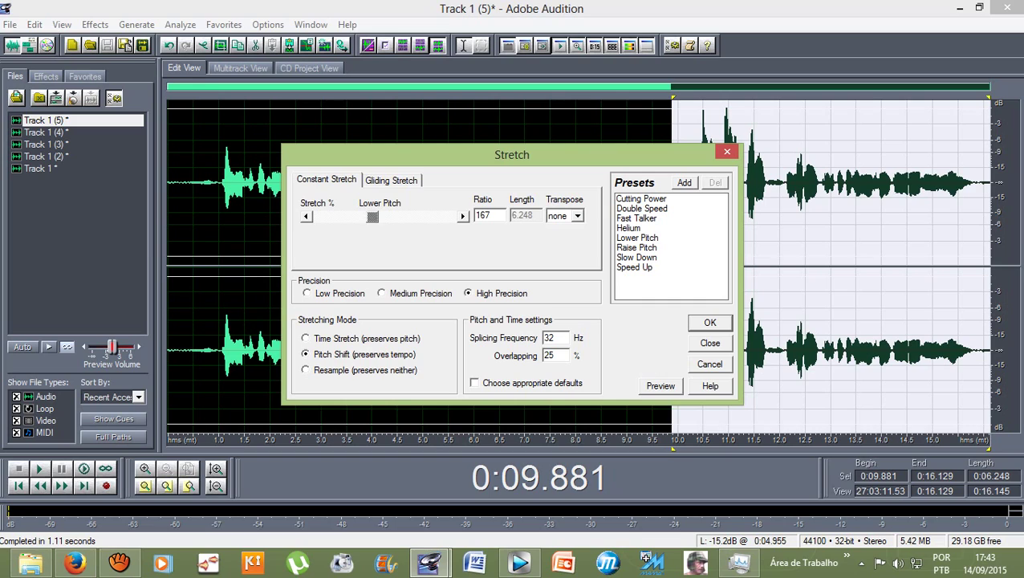
click(636, 247)
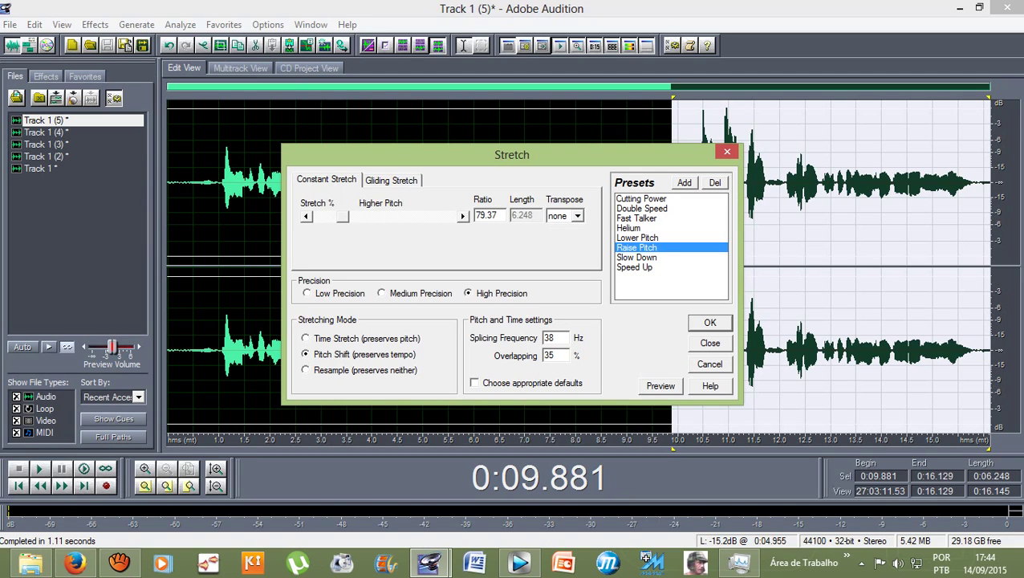
click(661, 385)
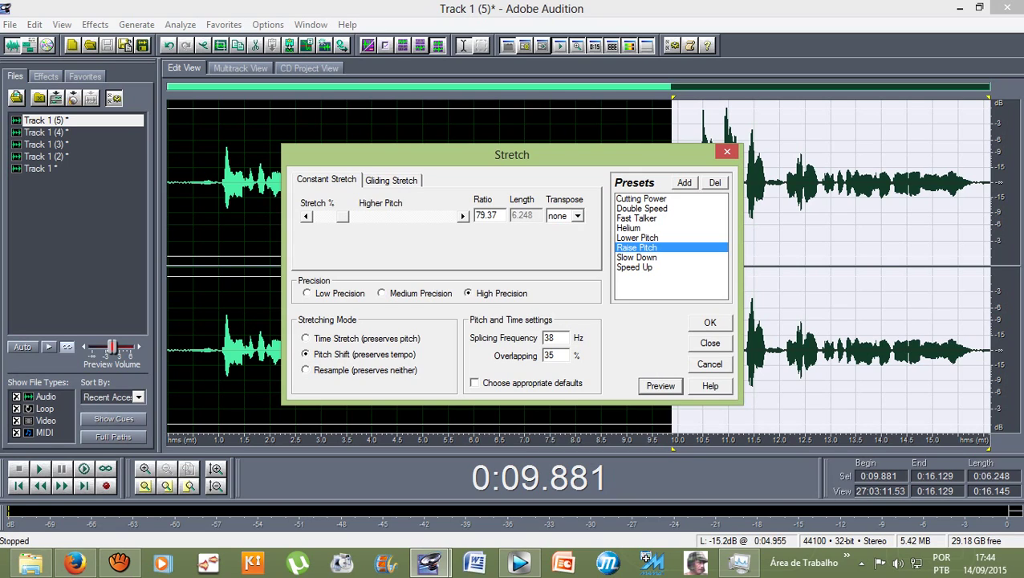
Lower the stretch ratio slightly for an even higher pitch, preview it and apply it to the selected section
drag(343, 215, 336, 216)
click(659, 386)
click(709, 322)
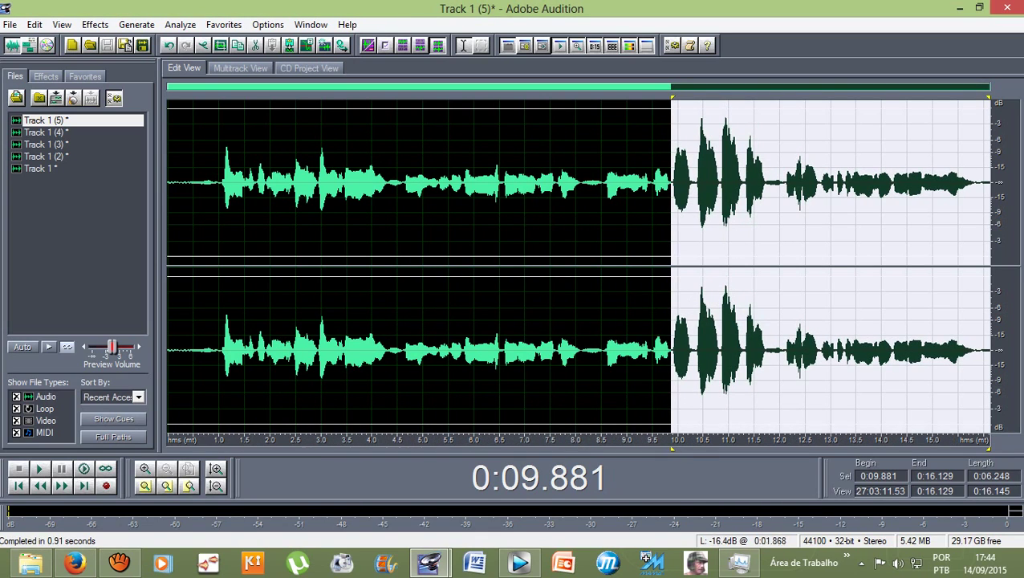
Play back the pitch-shifted voice clip from 0:00.500
click(207, 185)
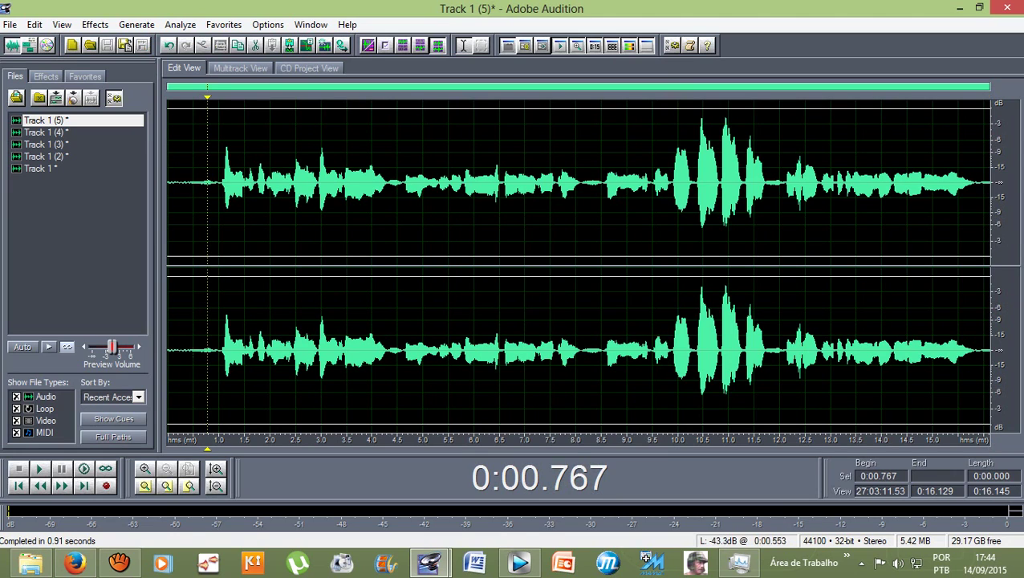
click(192, 184)
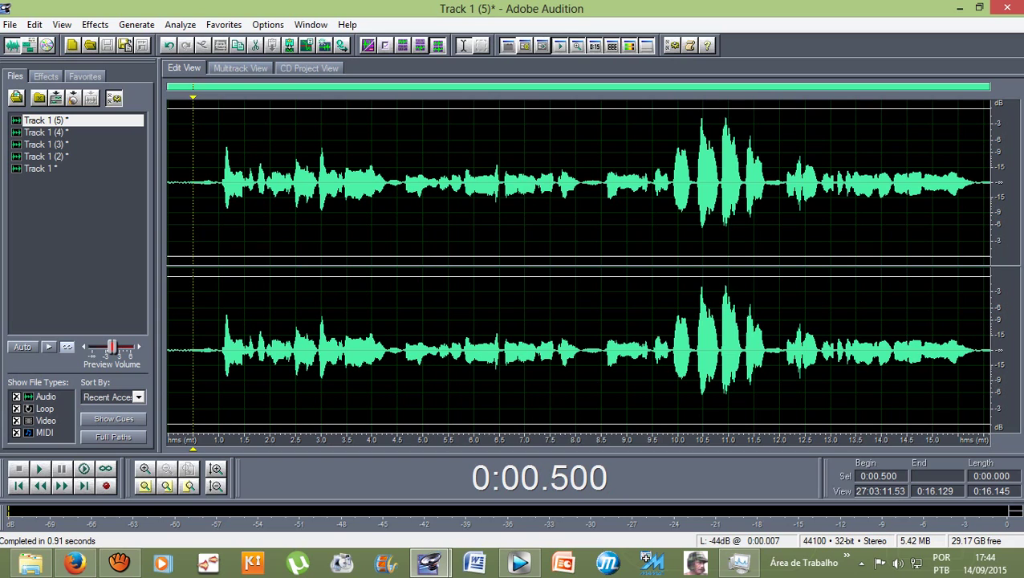
key(space)
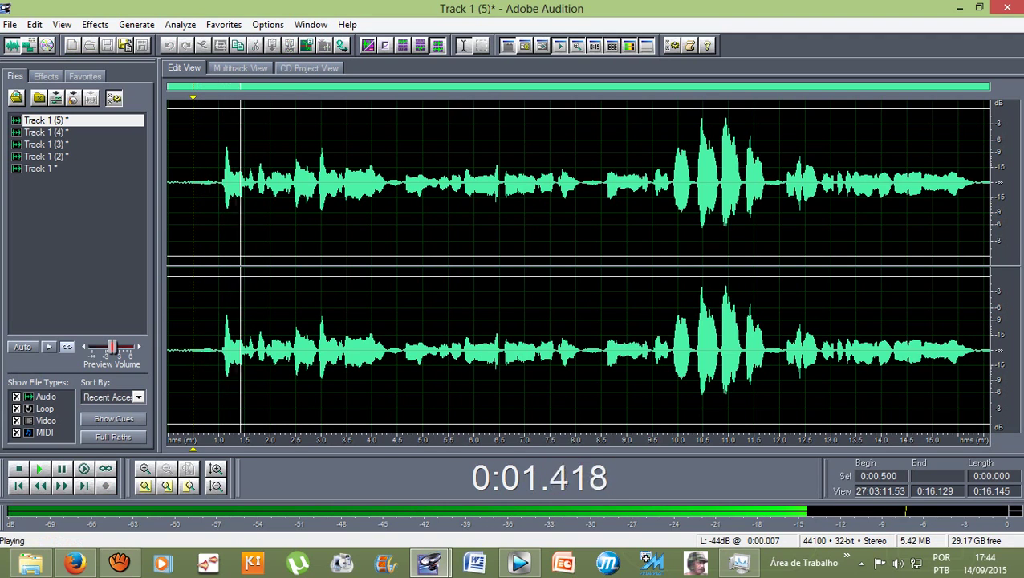